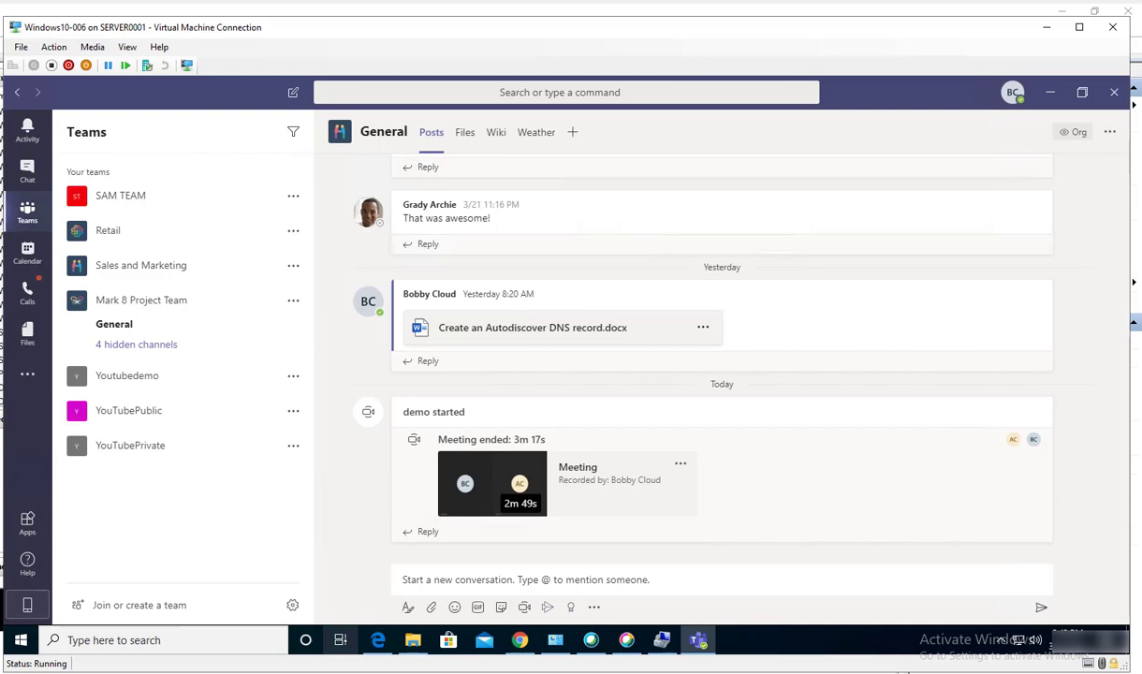
Start an instant meeting titled Recording Demo in the Sales and Marketing General channel and dismiss the microphone notice.
click(142, 281)
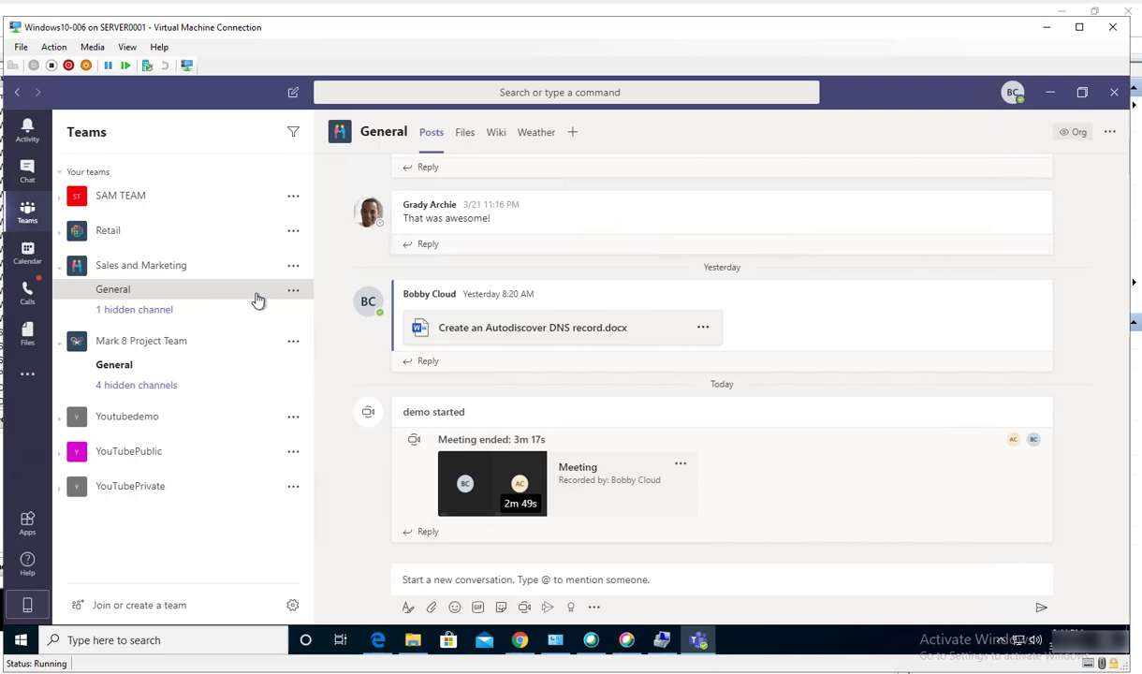
click(661, 581)
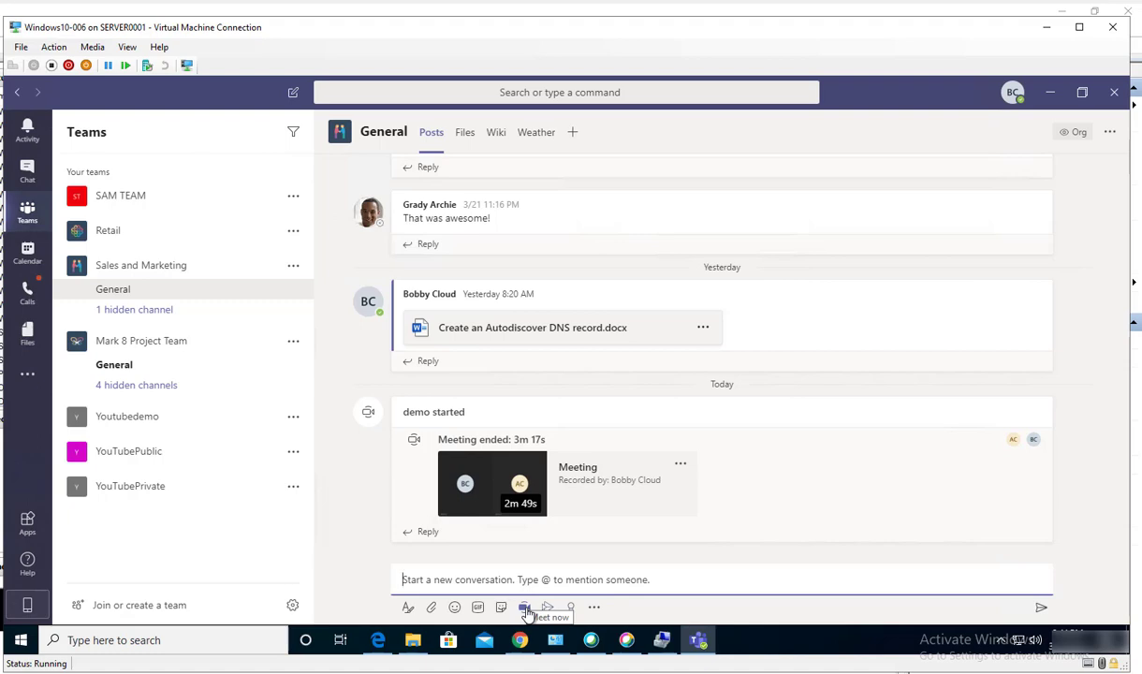
click(526, 609)
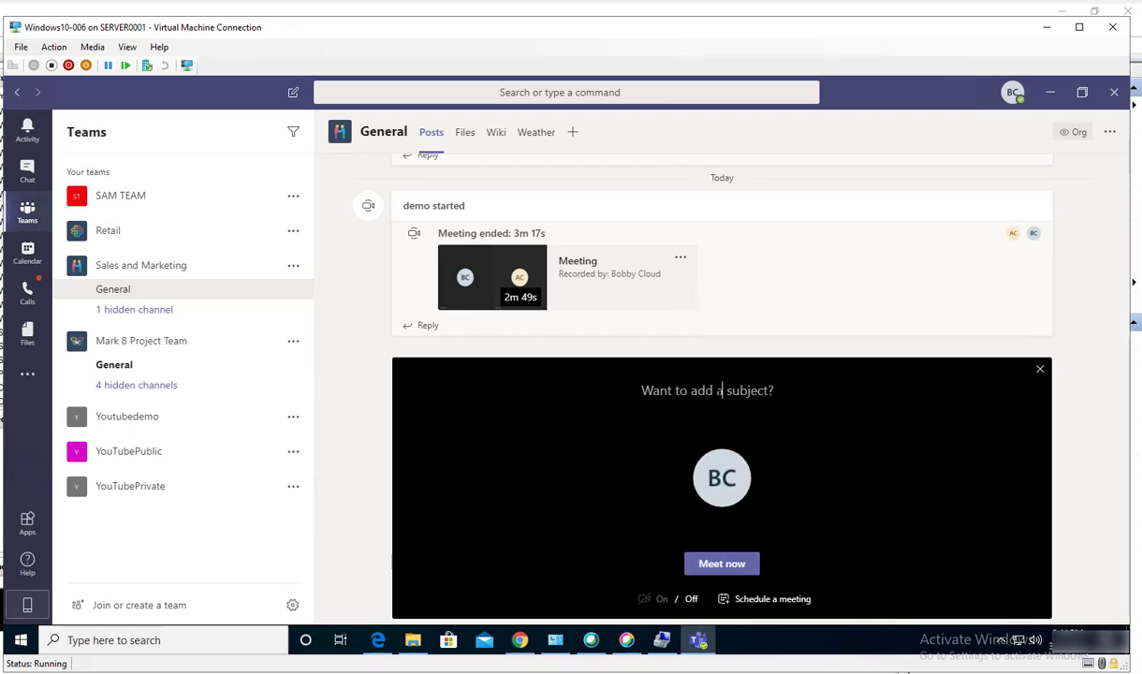
text(Recording Demo)
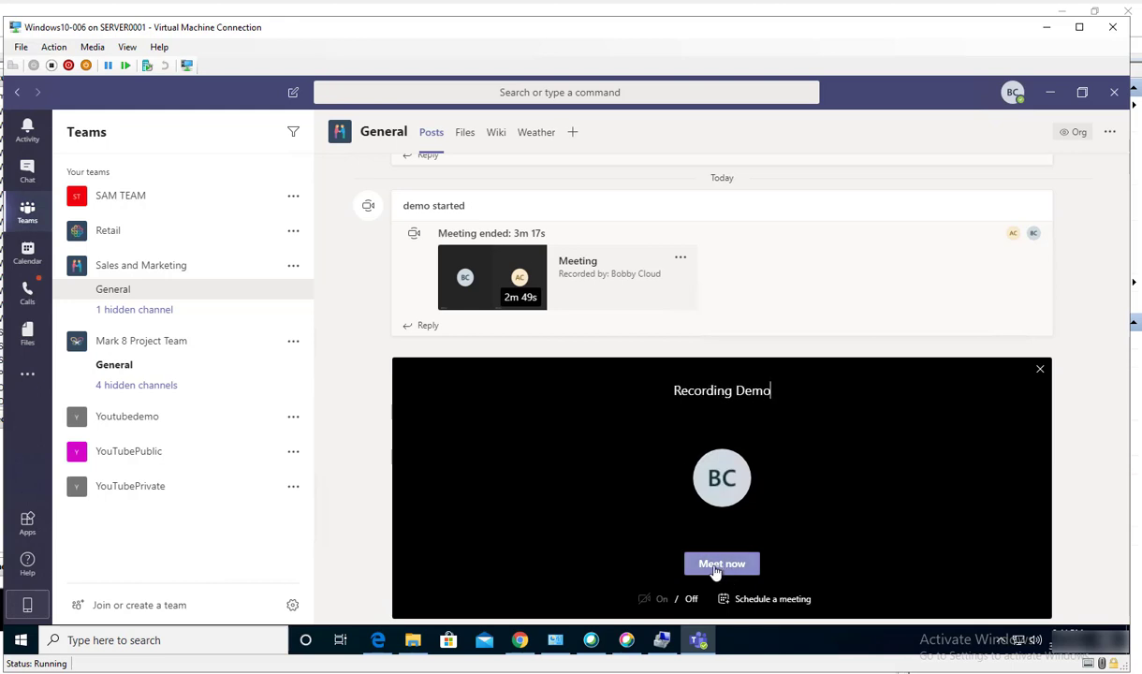
click(714, 567)
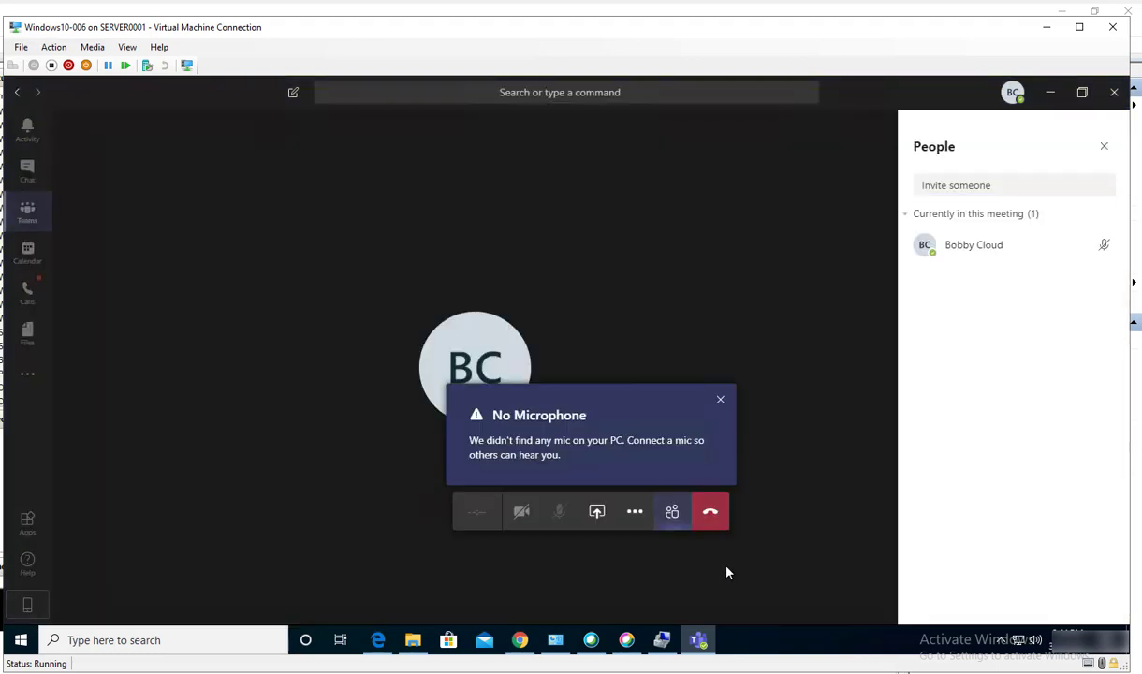
click(720, 400)
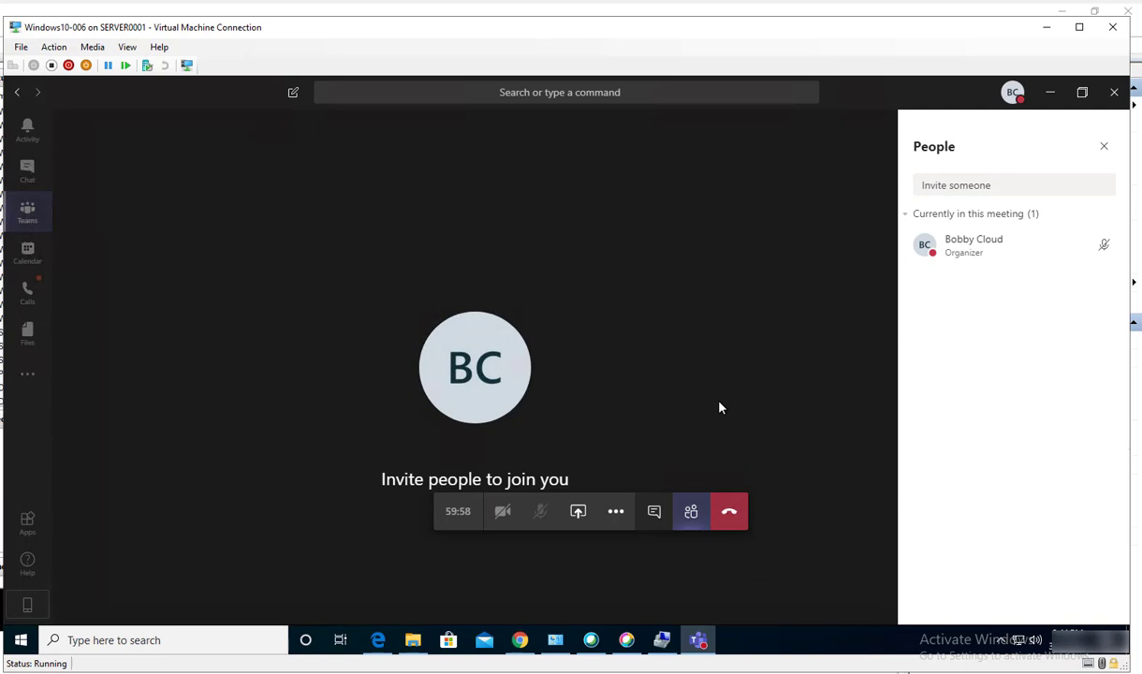
Start recording the meeting and dismiss the recording privacy notice.
click(615, 513)
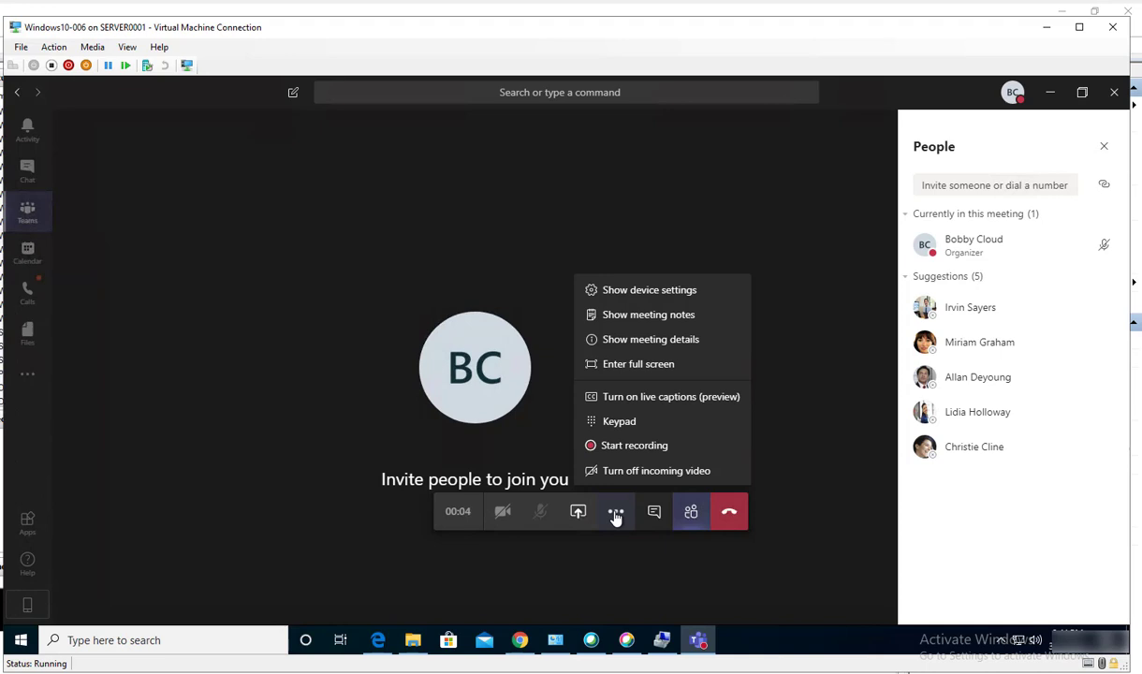
click(618, 446)
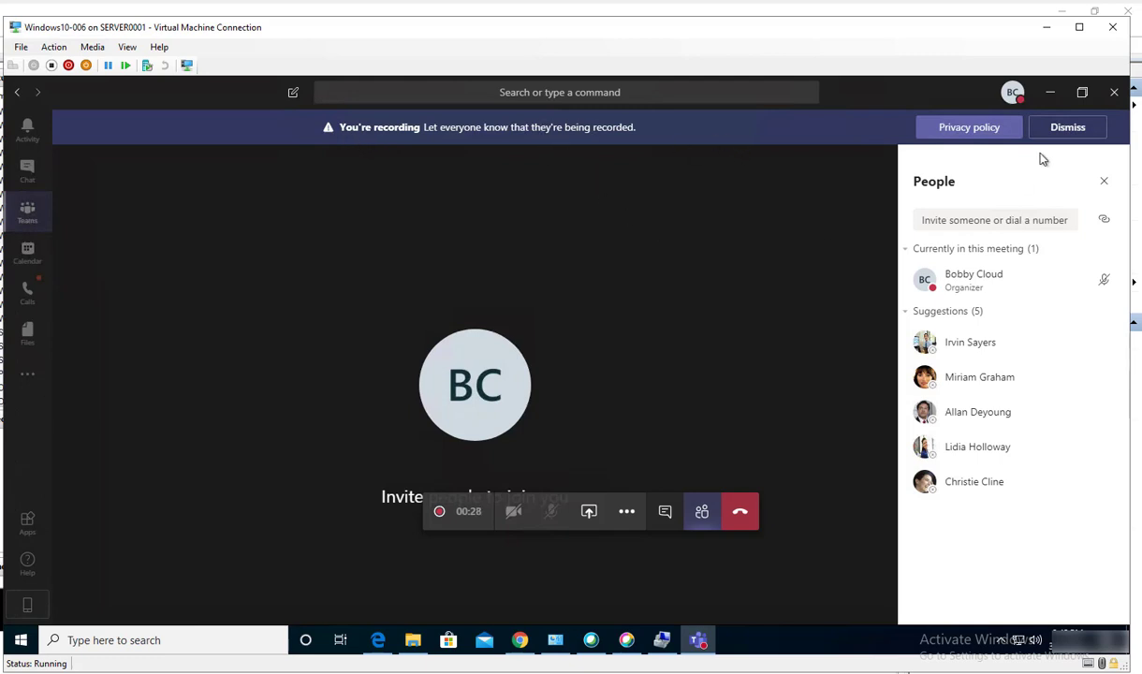
click(1068, 128)
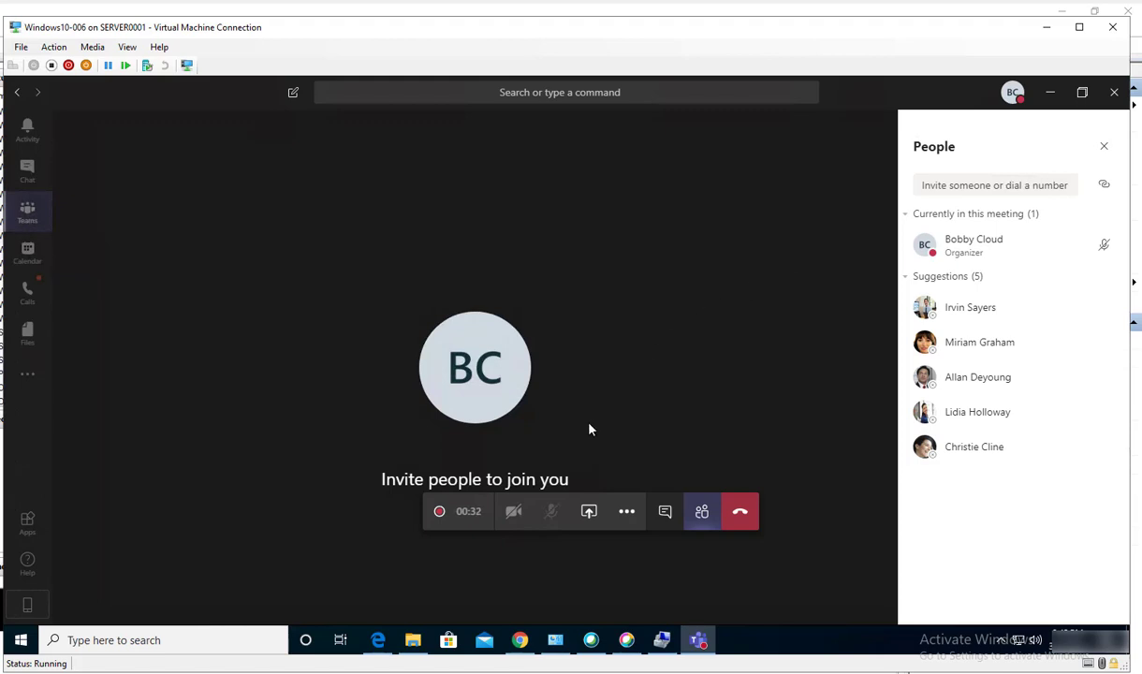
Stop the meeting recording, confirm it, and dismiss the notices about where the recording is saved.
mouse_move(445, 522)
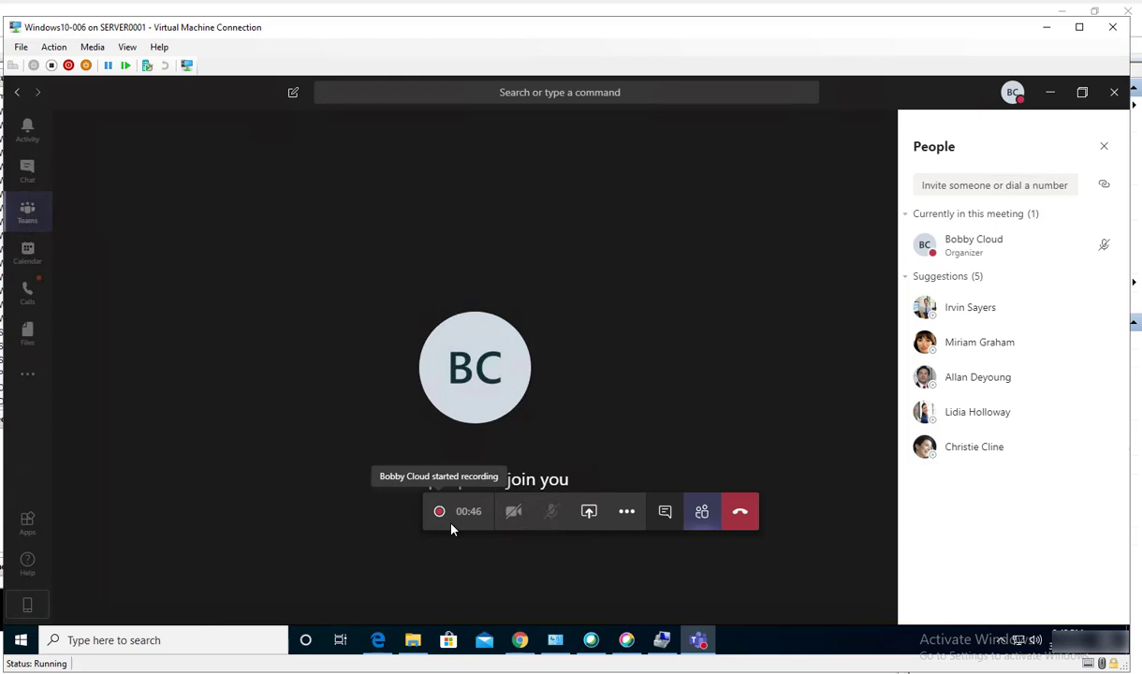
click(627, 515)
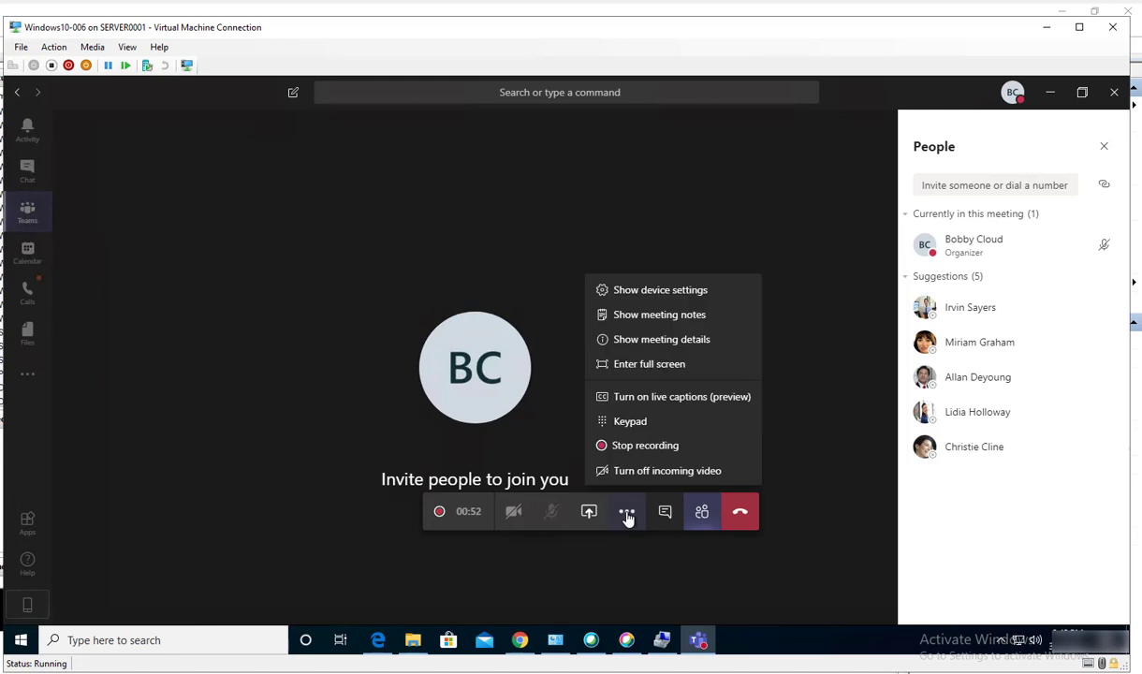
click(636, 446)
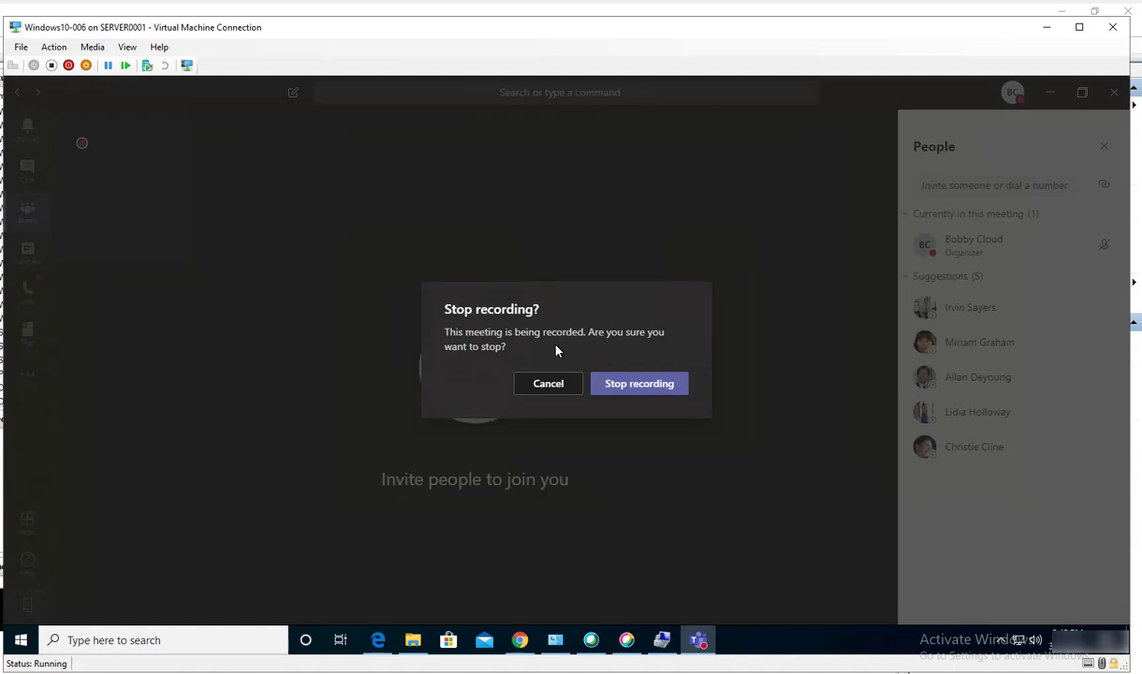
click(635, 393)
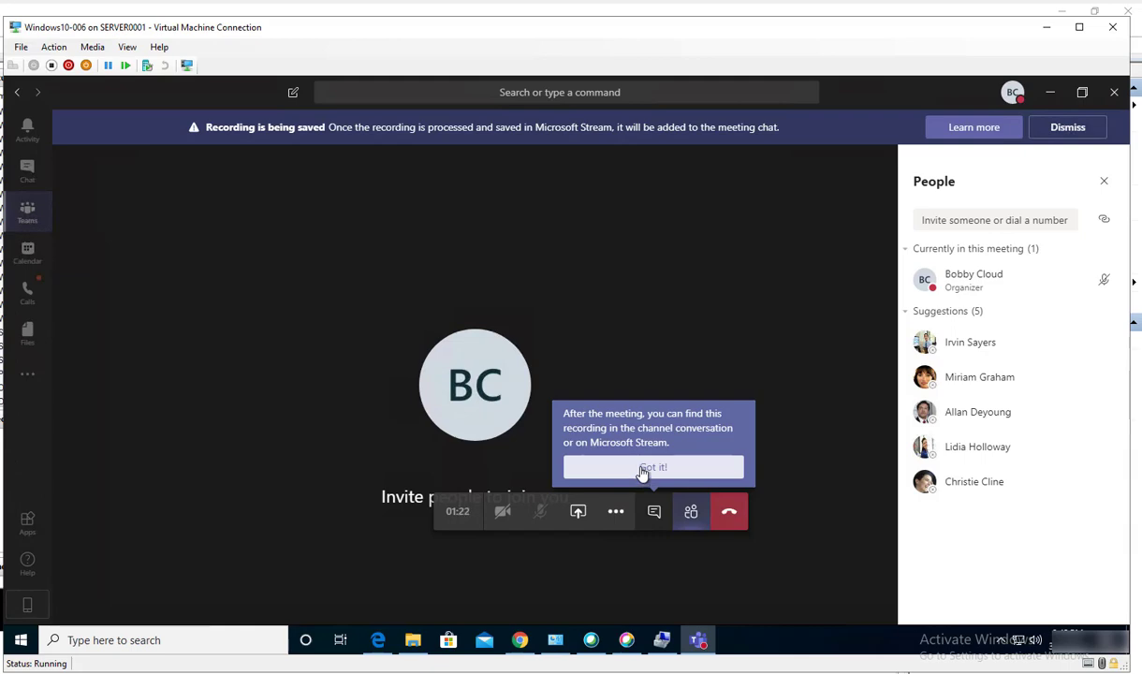
click(642, 468)
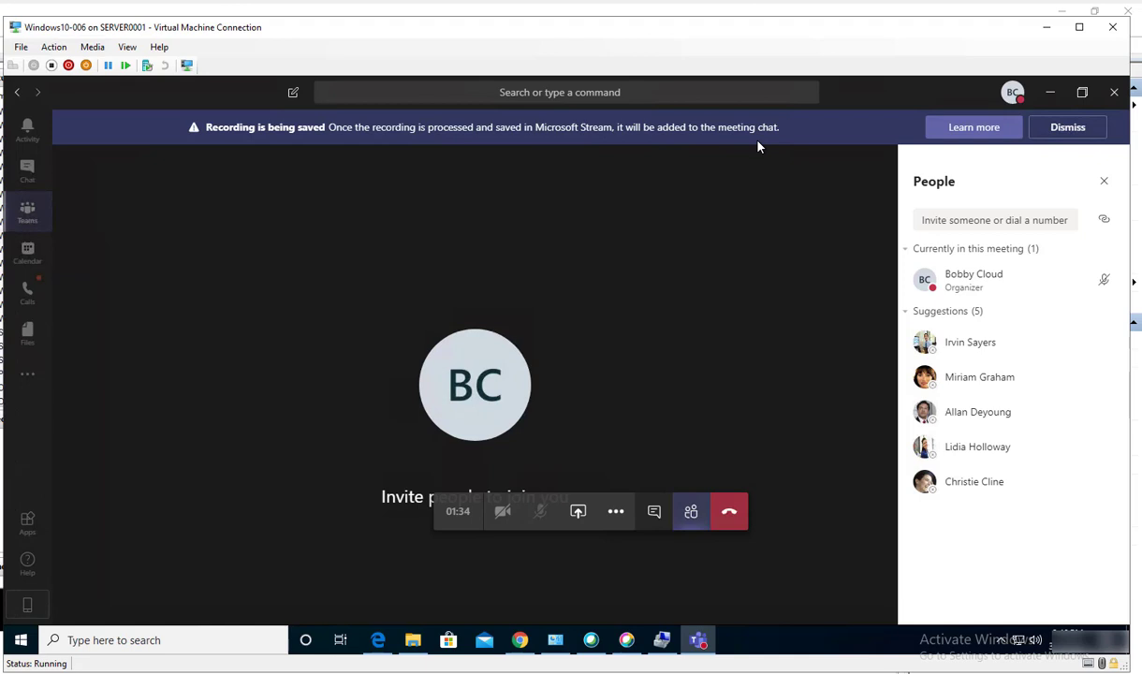
click(1065, 131)
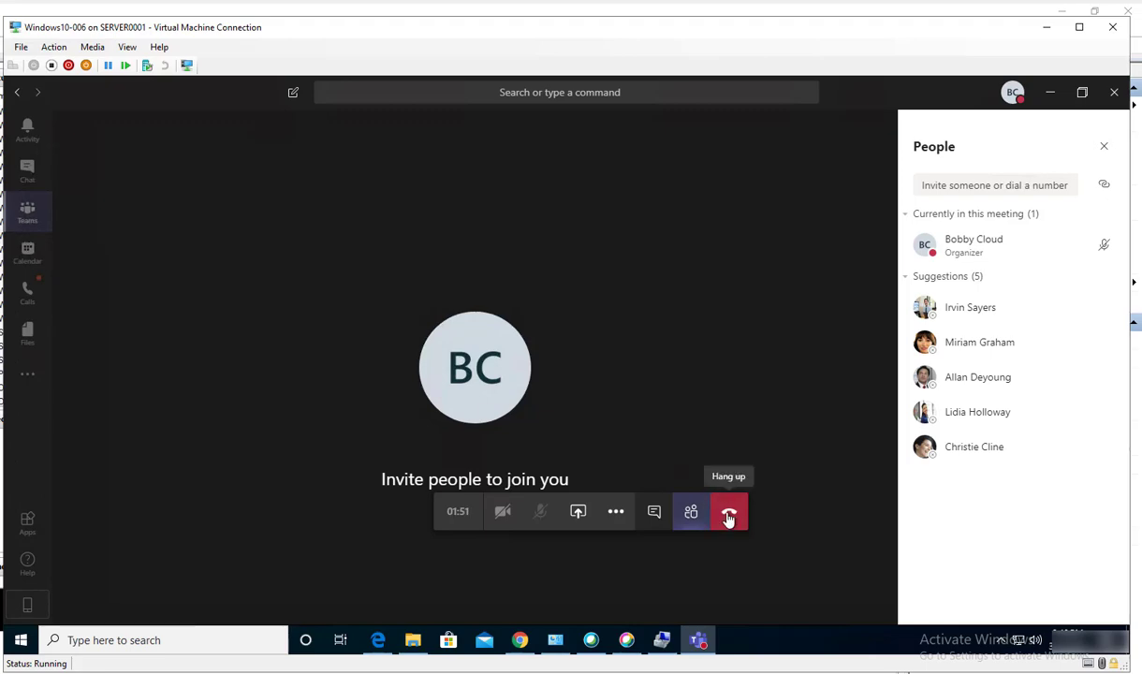
Hang up to leave the Recording Demo meeting.
click(413, 641)
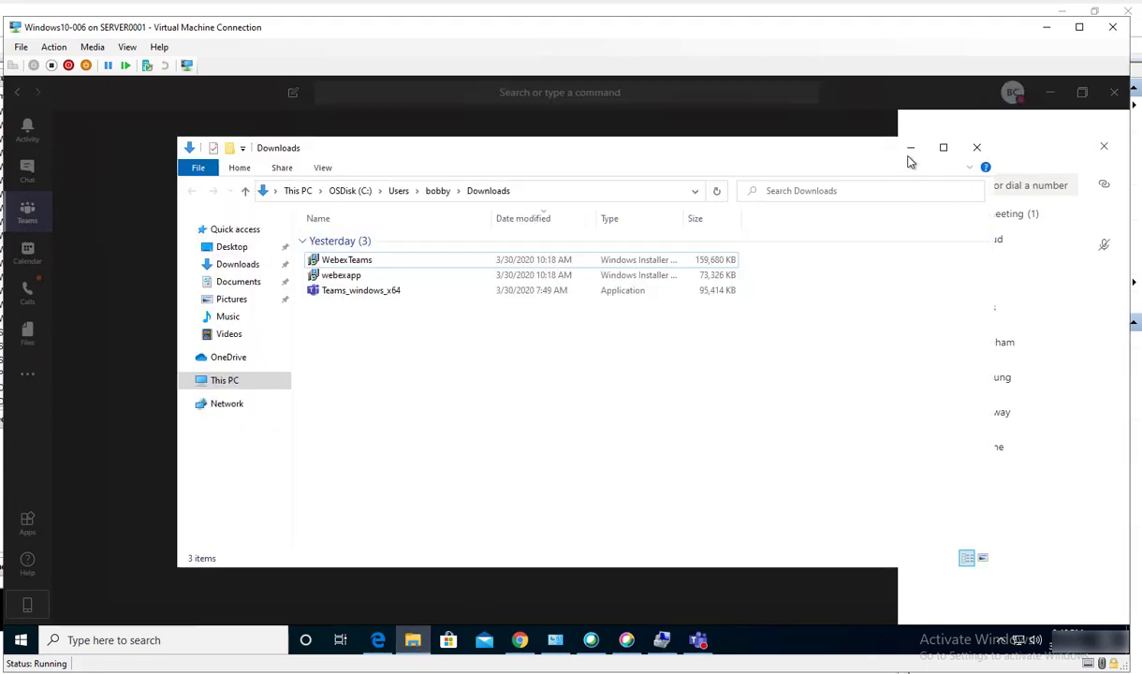
click(909, 148)
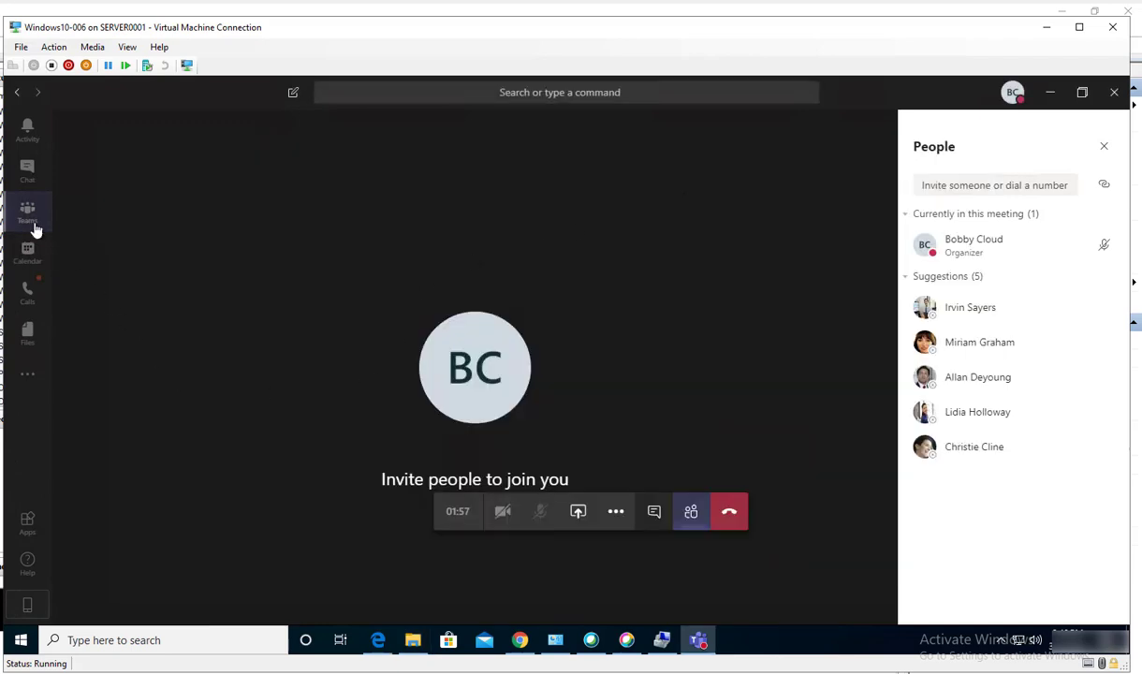
click(733, 513)
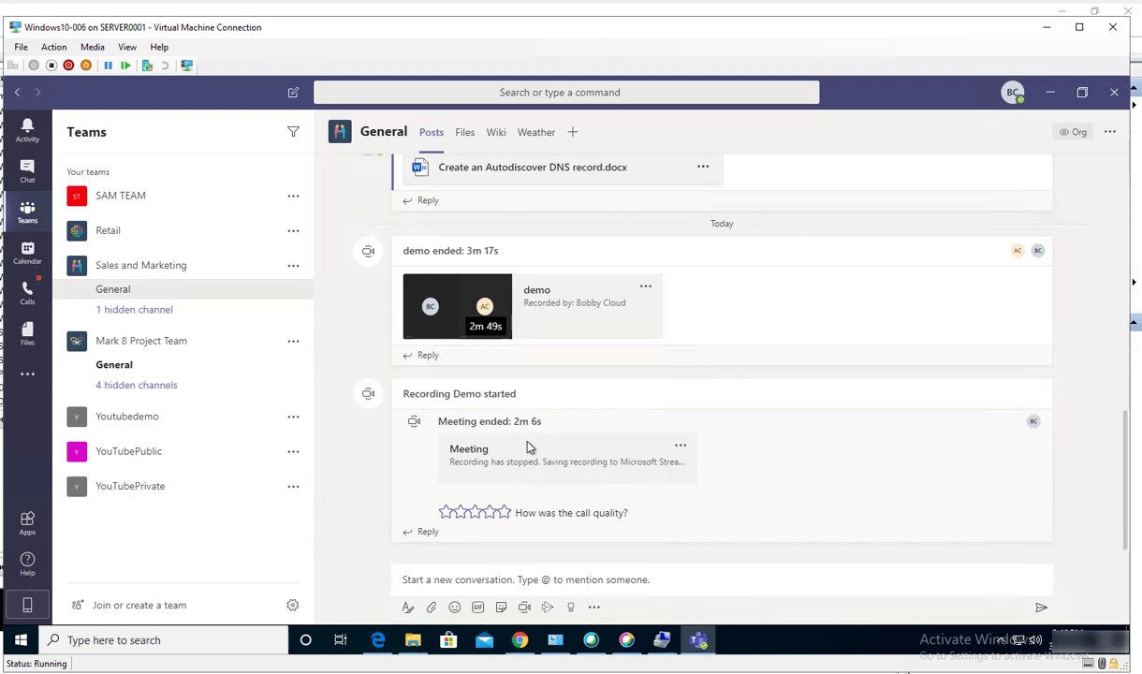
Examine the Recording Demo post and its recording options, check the channel's files, and return to the posts.
click(503, 420)
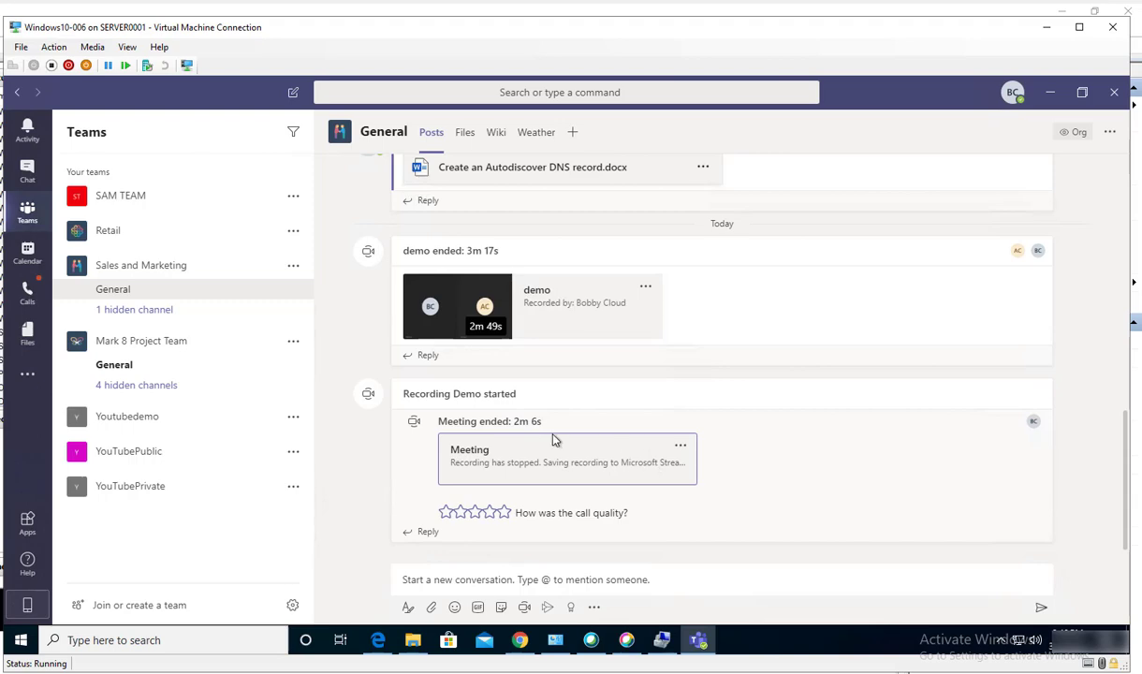
click(682, 448)
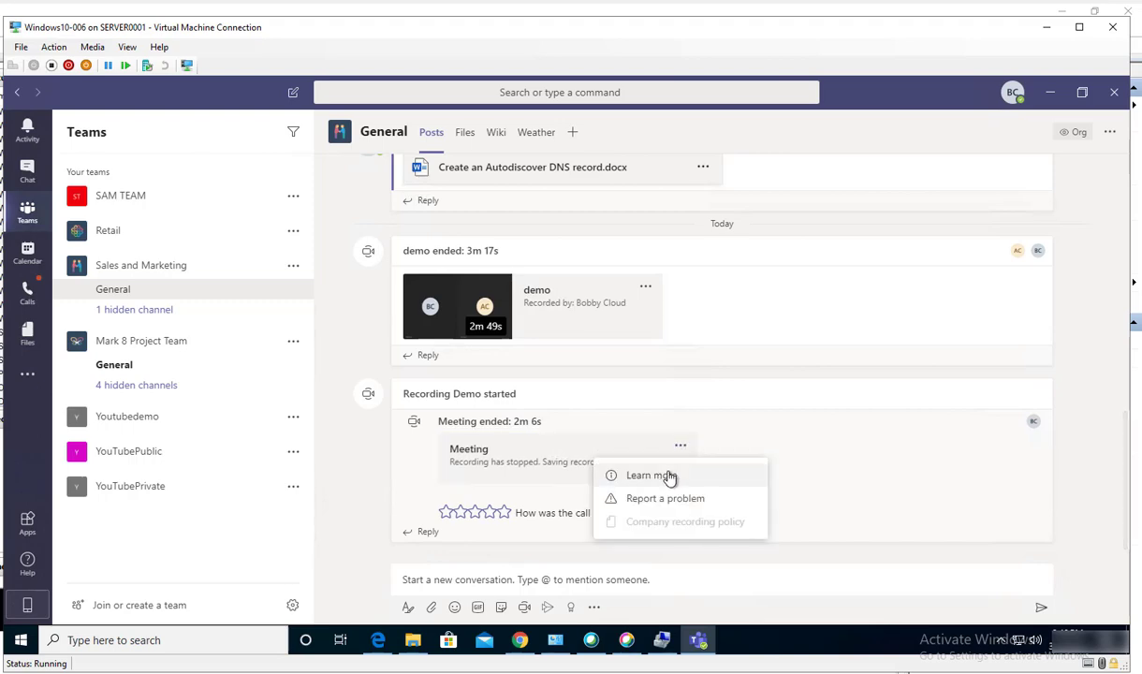
click(548, 481)
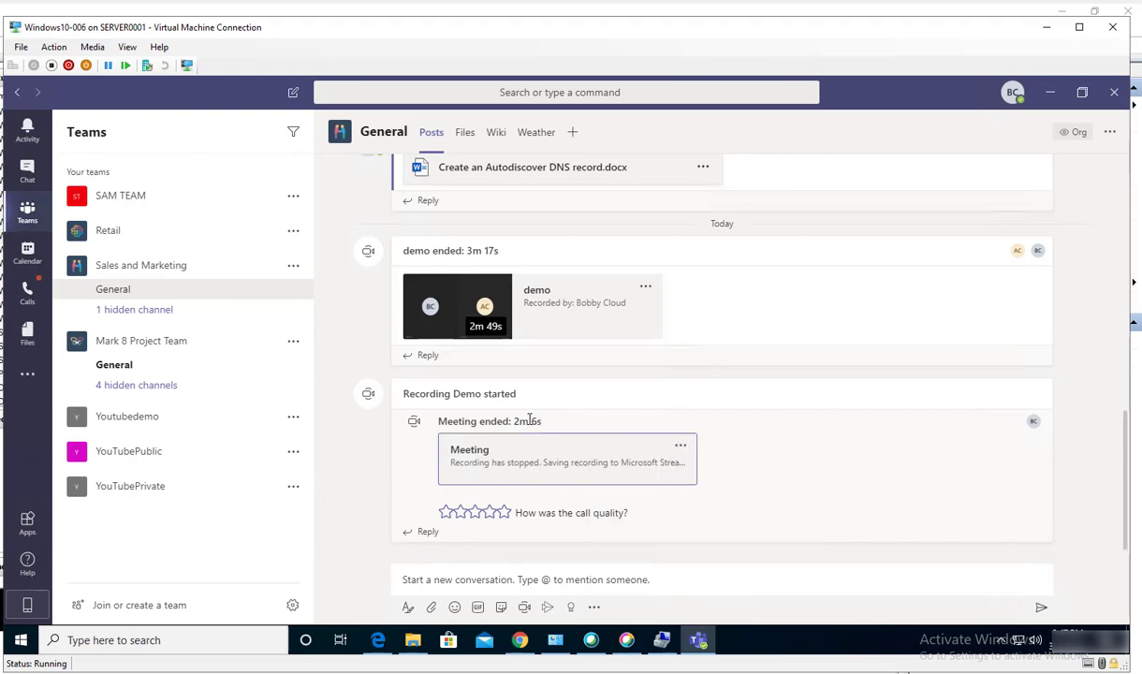
click(484, 401)
click(466, 134)
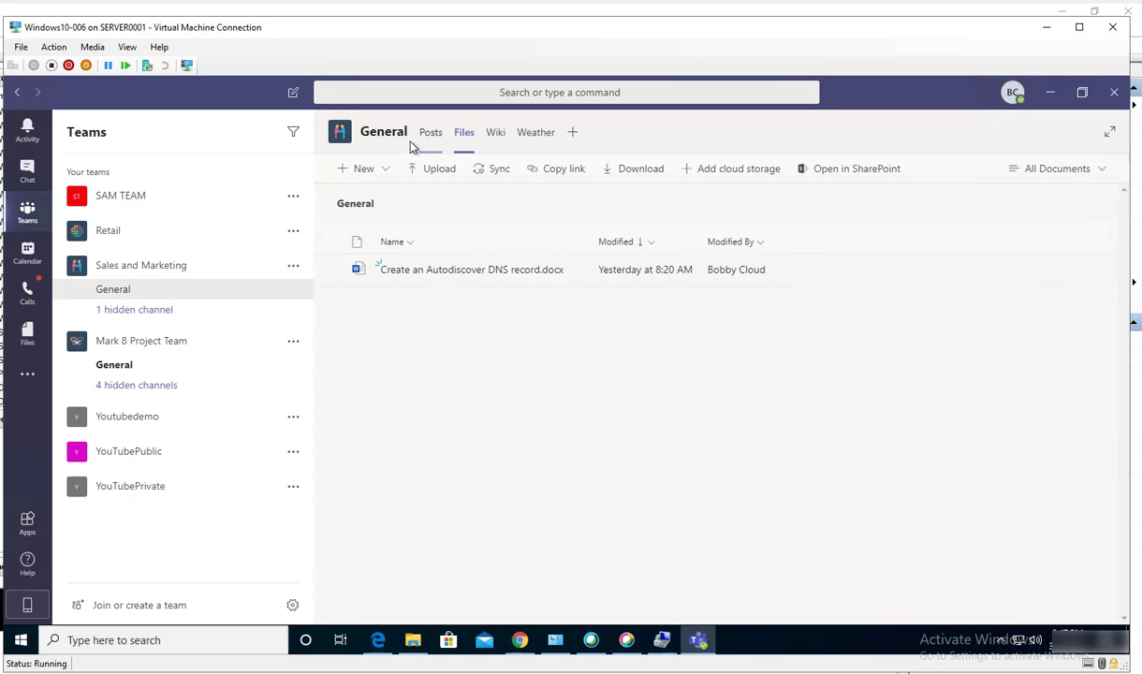
click(412, 145)
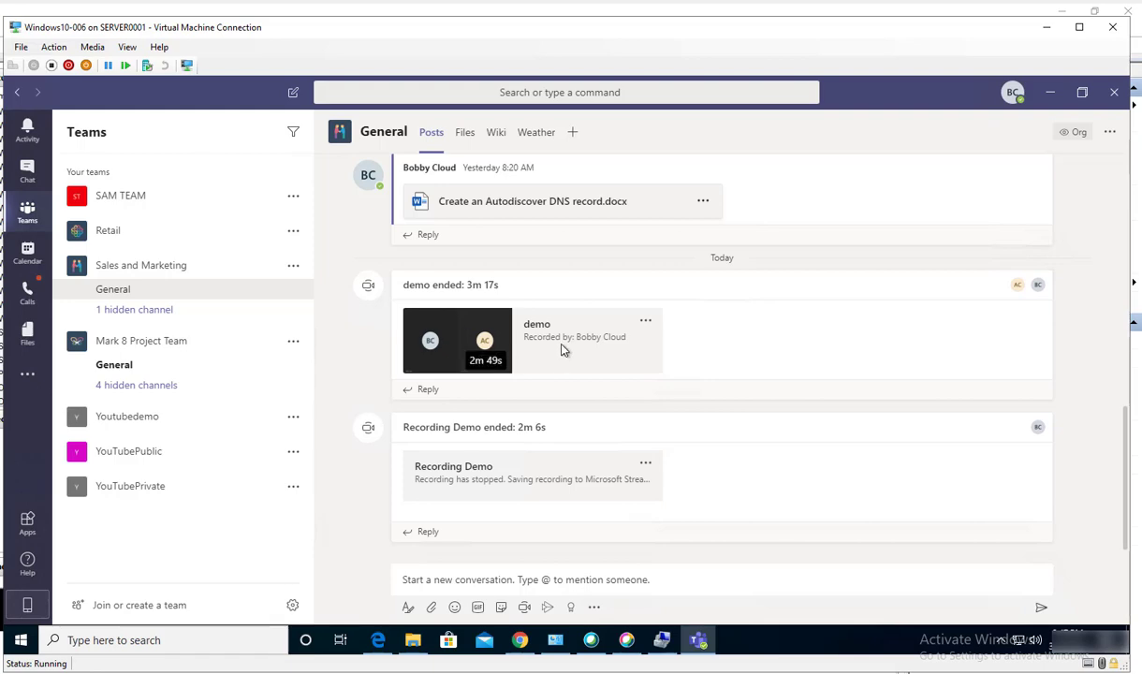
Review the options for the earlier demo recording, including the organisation-wide Share prompt, and cancel without sharing.
click(645, 325)
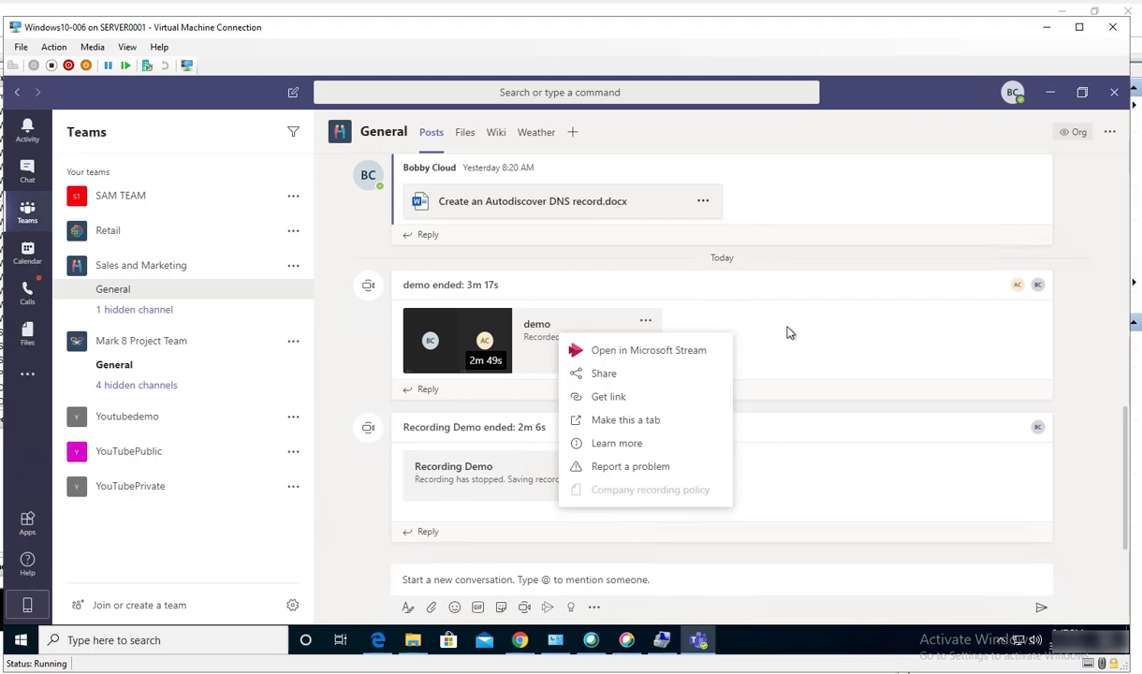
click(643, 327)
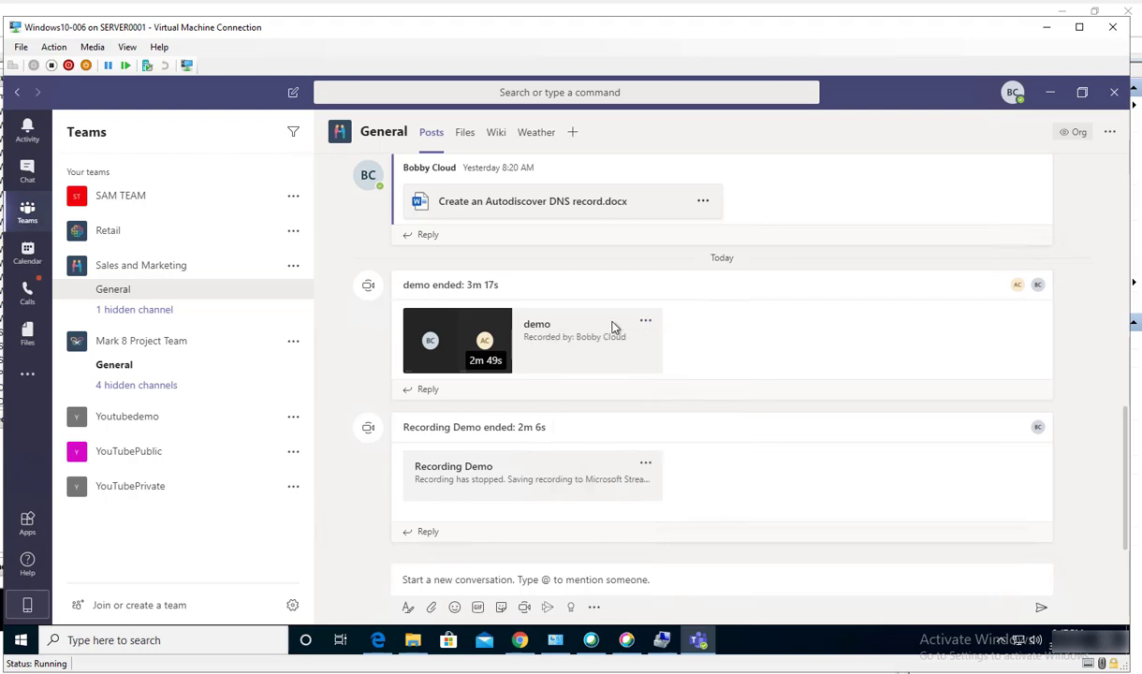
click(644, 325)
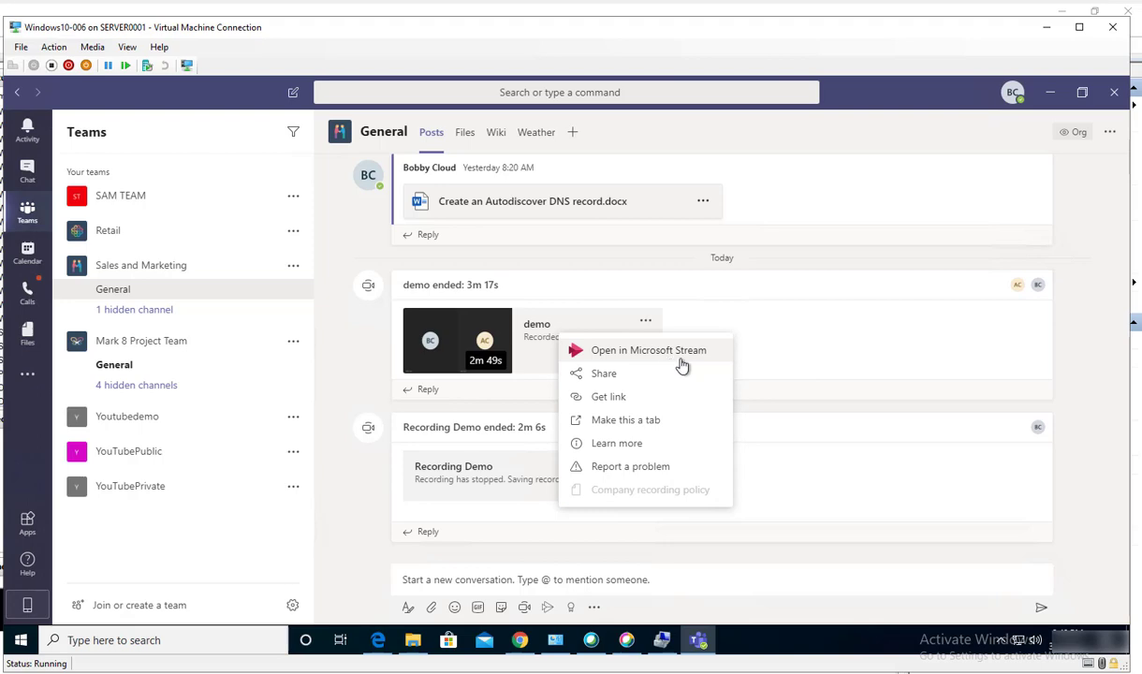
click(604, 374)
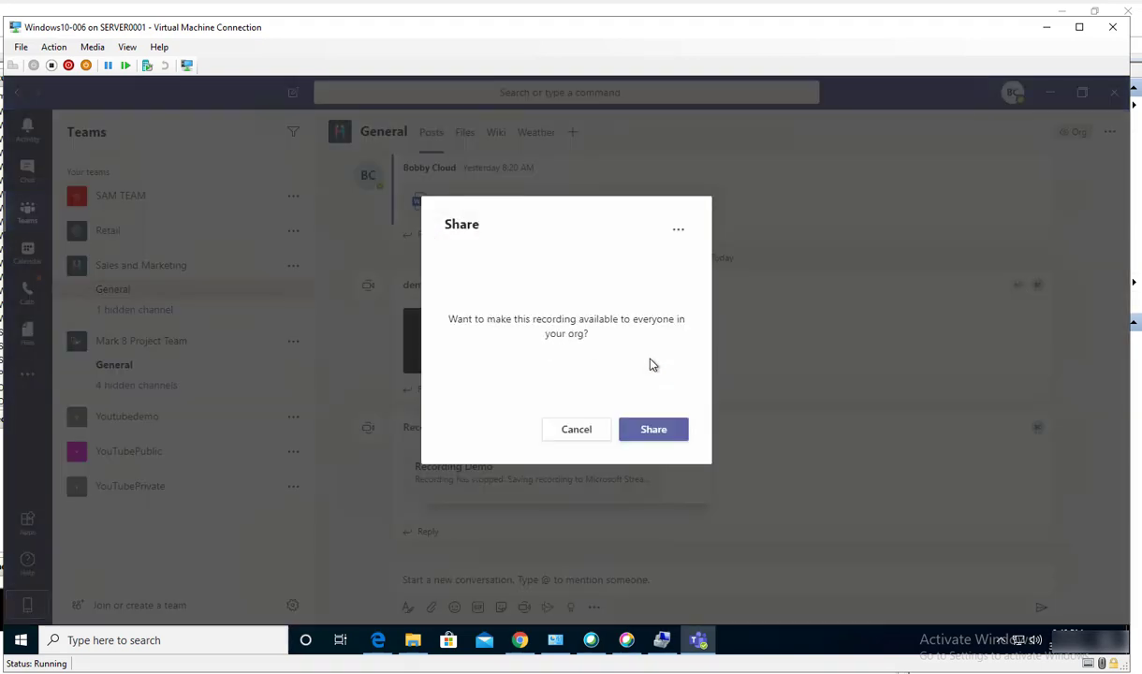
click(578, 431)
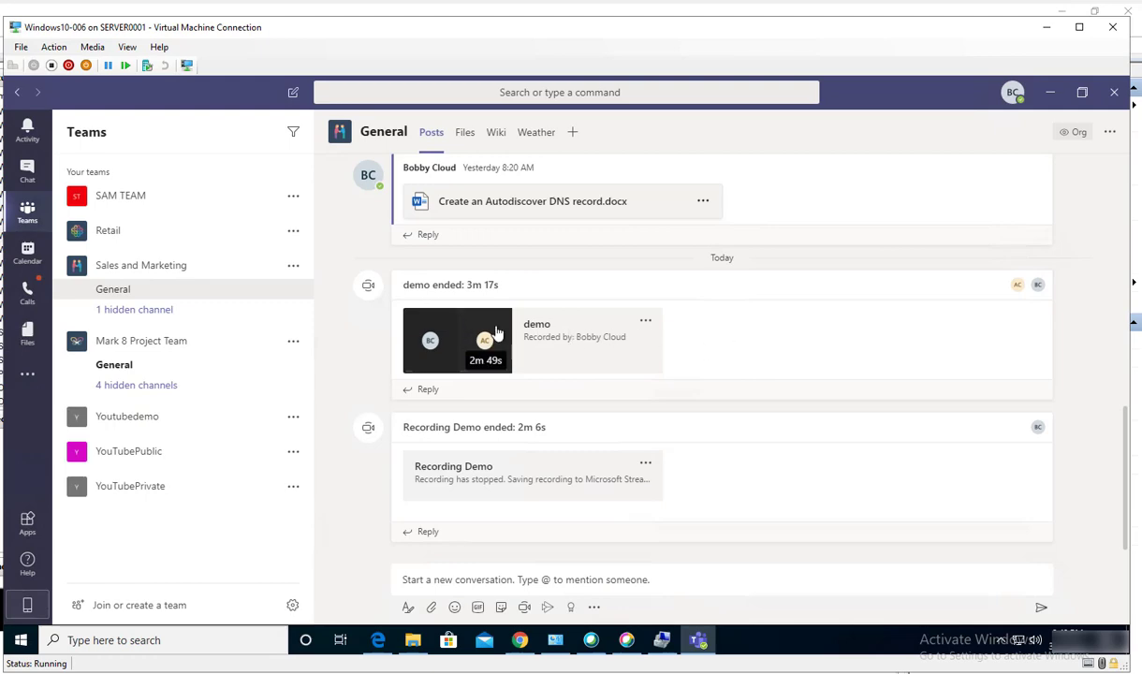
click(645, 321)
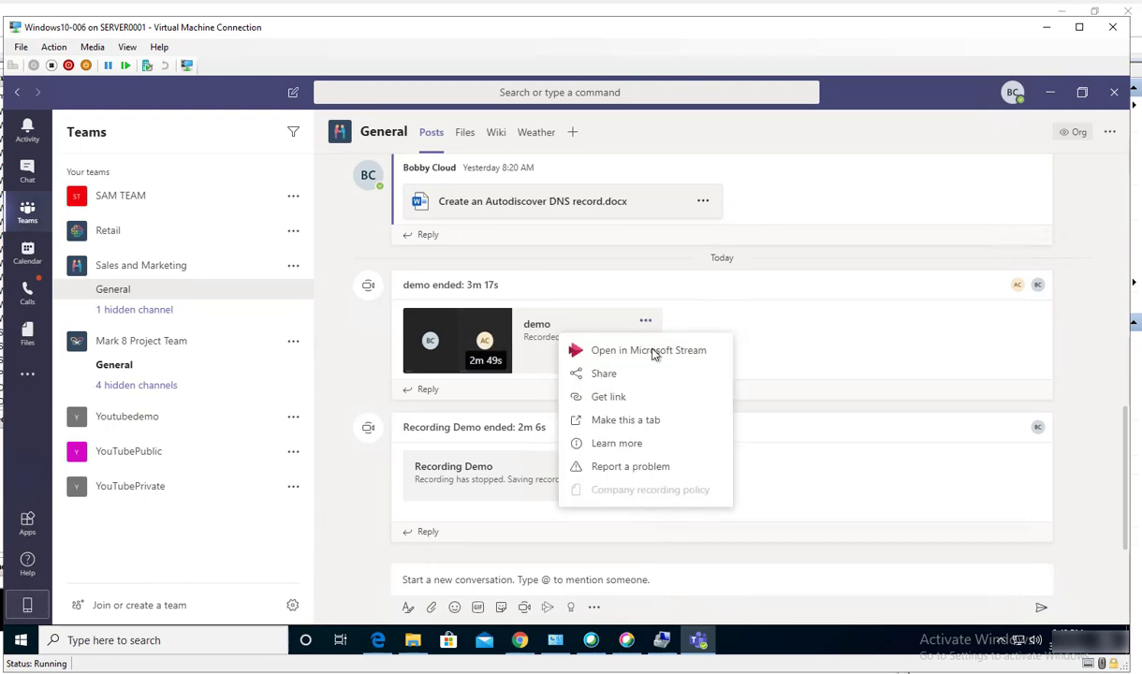
click(802, 366)
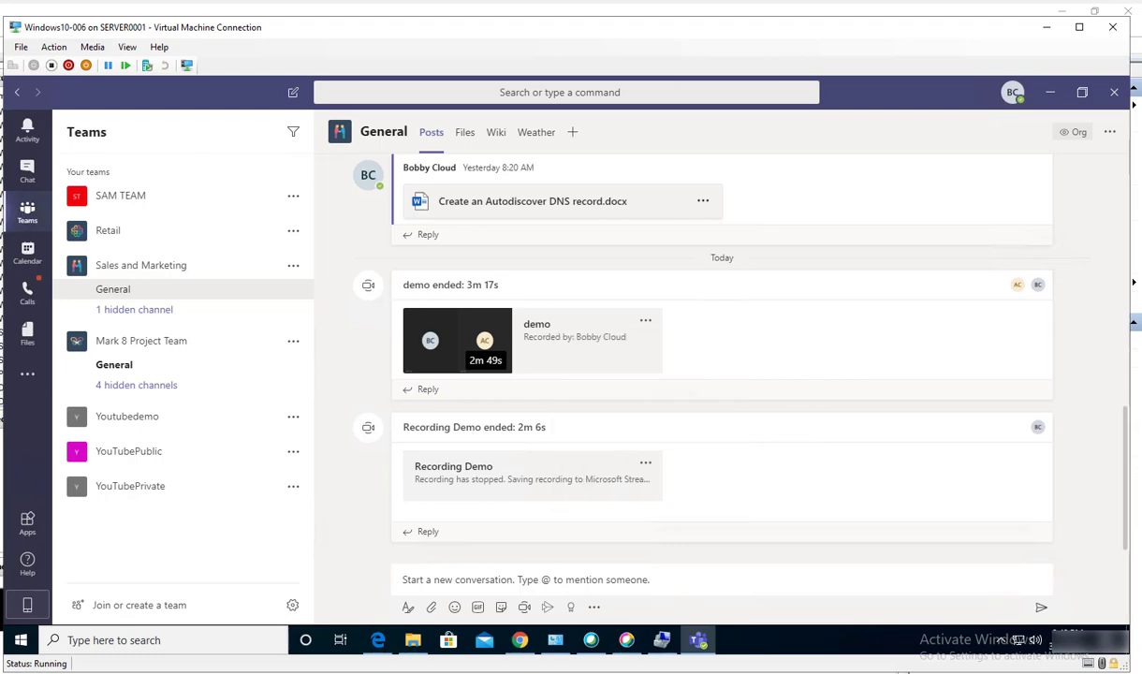